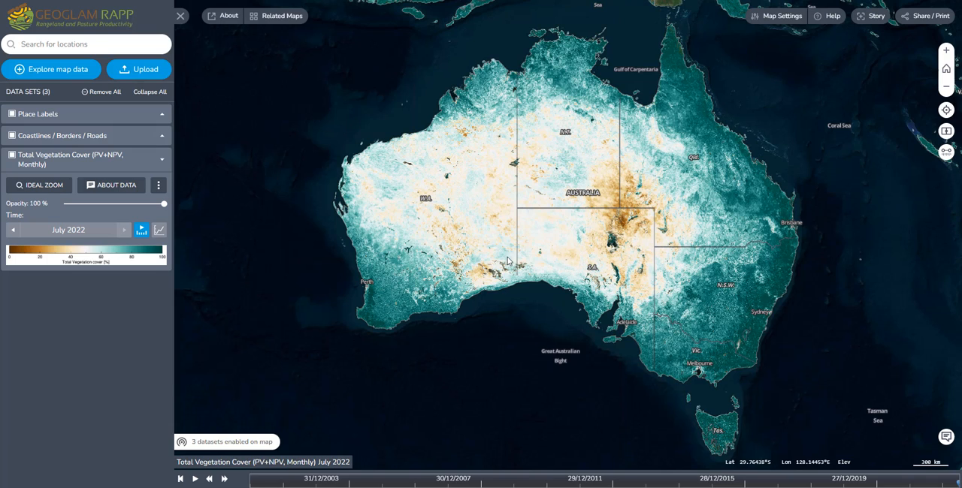
# Add the NRM Regions 2017 boundaries from the Australia data catalogue to the map
pyautogui.click(45, 75)
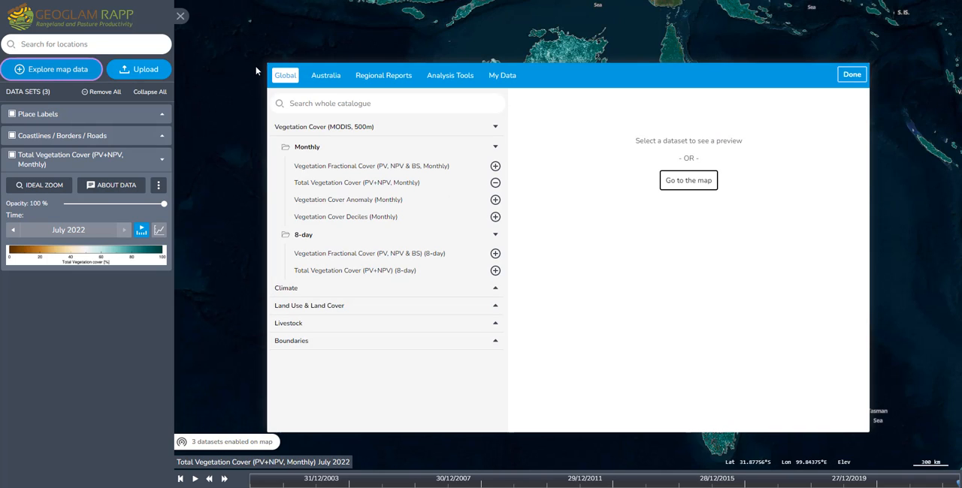
pyautogui.click(323, 75)
pyautogui.scroll(-2, 383, 265)
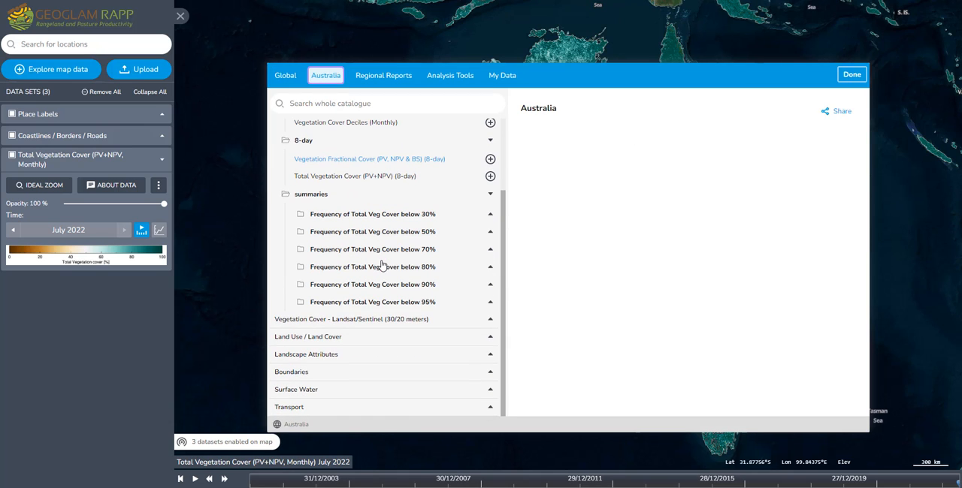
pyautogui.click(488, 378)
pyautogui.scroll(-2, 305, 305)
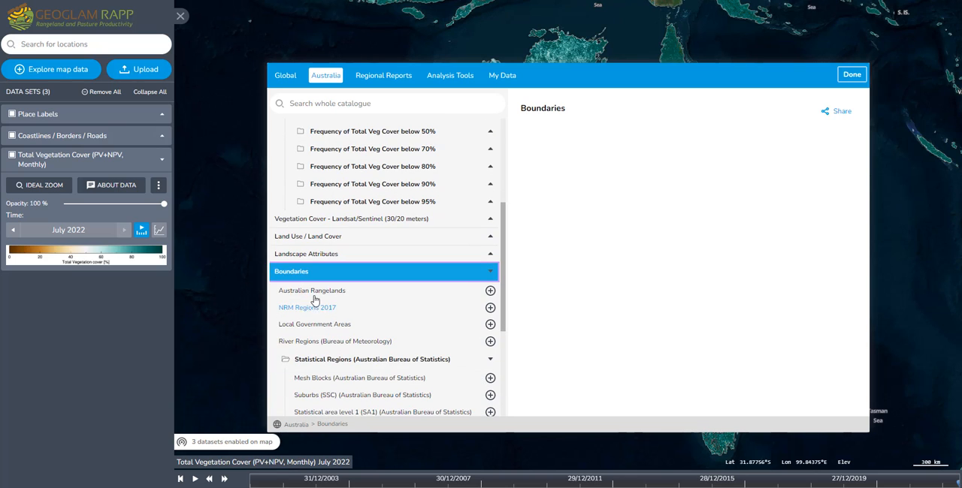
pyautogui.click(490, 307)
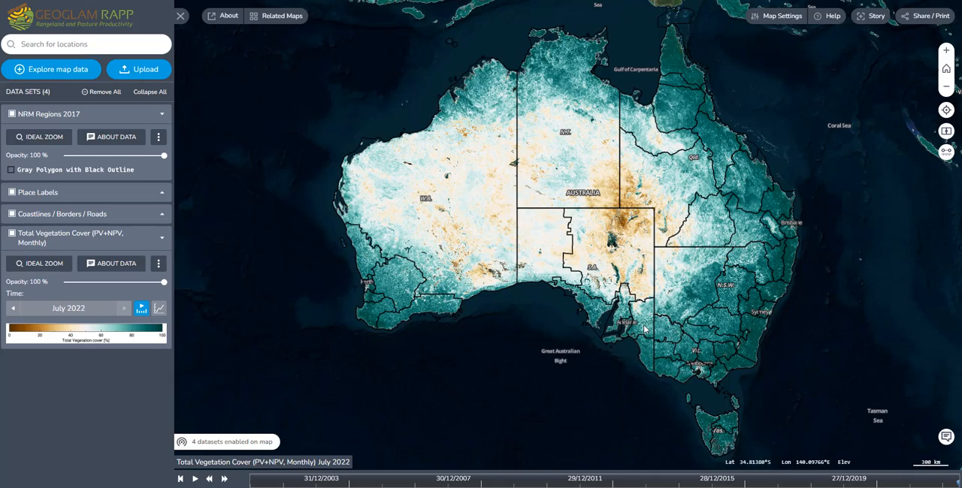
# Add the Local Government Areas boundaries from the Australia catalogue to the map, collapsing the Monthly and 8-day vegetation groups
pyautogui.scroll(5, 644, 328)
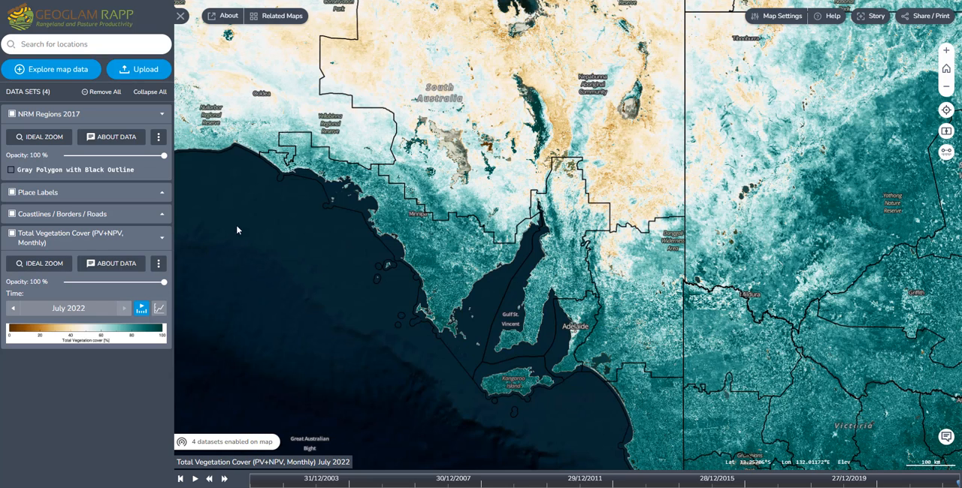
pyautogui.click(60, 70)
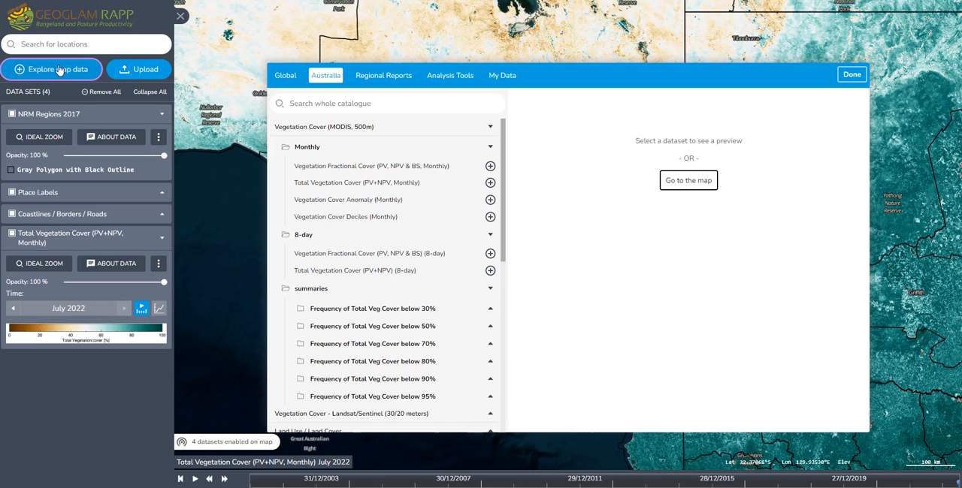
pyautogui.click(490, 236)
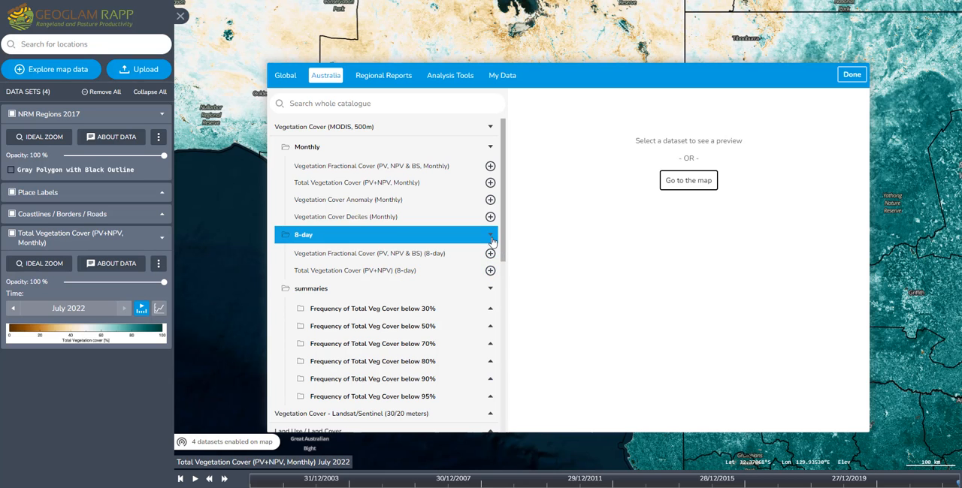
pyautogui.click(490, 147)
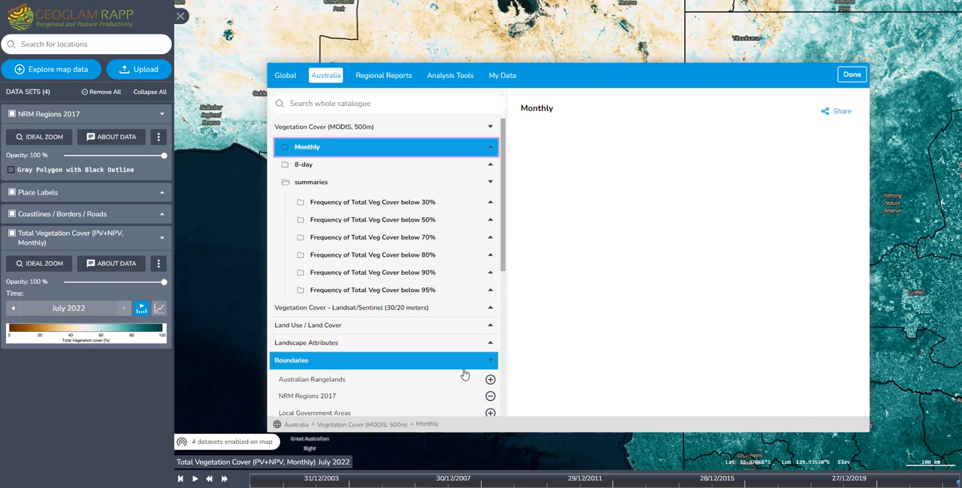
pyautogui.scroll(-2, 378, 344)
pyautogui.click(378, 344)
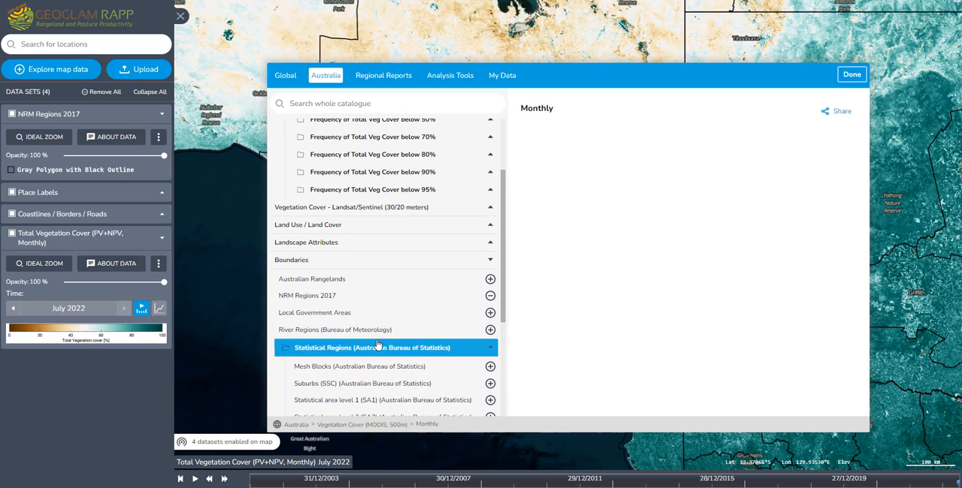
pyautogui.click(490, 312)
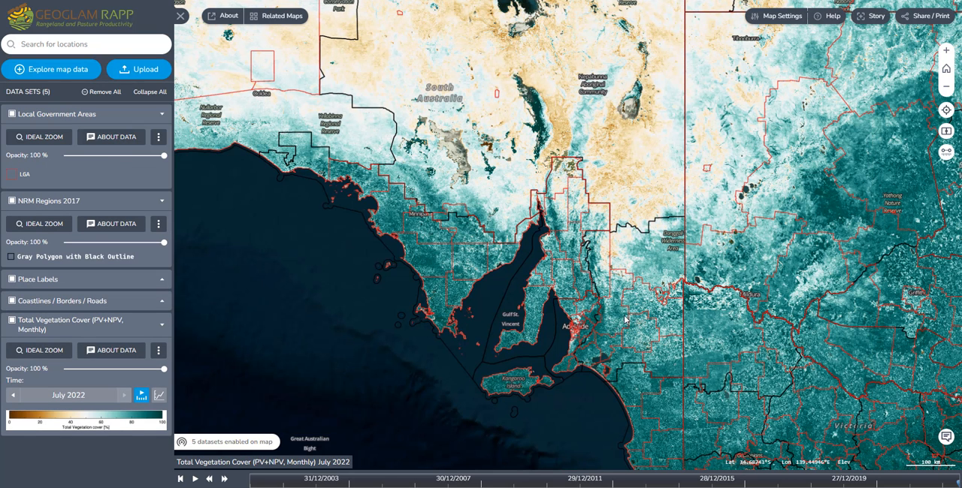
# Add the Statistical area level 1 (SA1) boundaries from the Australian Bureau of Statistics regions to the map
pyautogui.scroll(4, 631, 322)
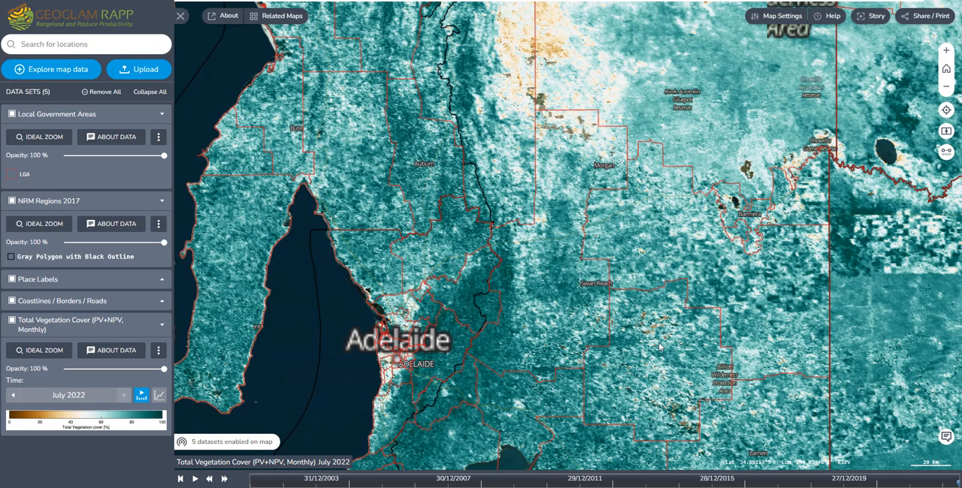
pyautogui.click(51, 70)
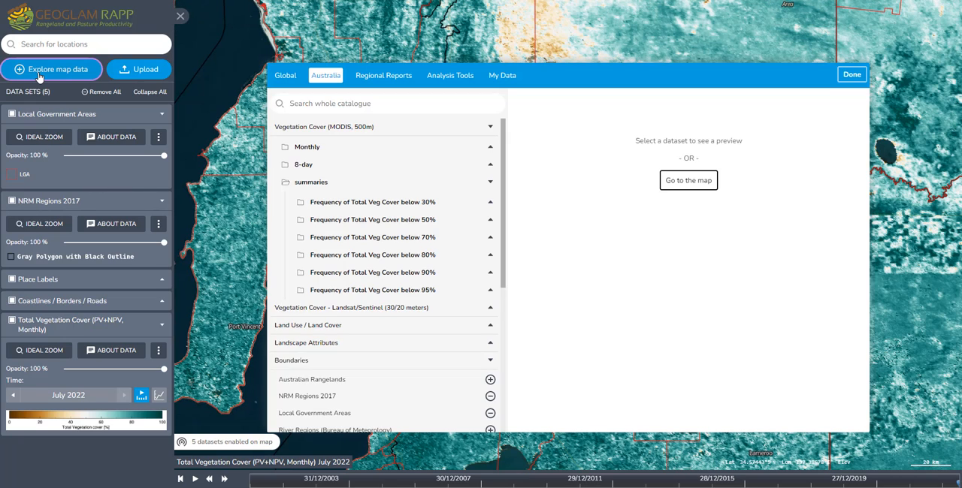
pyautogui.moveTo(503, 244); pyautogui.dragTo(497, 360)
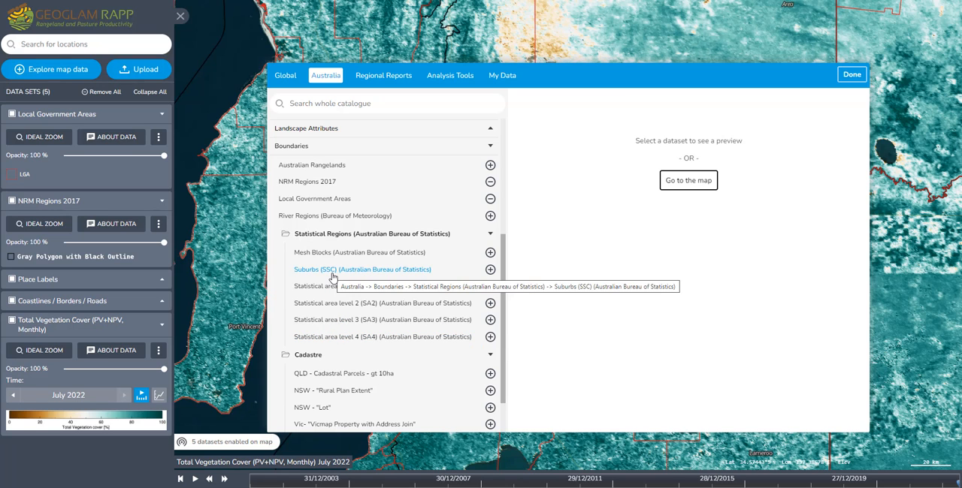
pyautogui.click(490, 287)
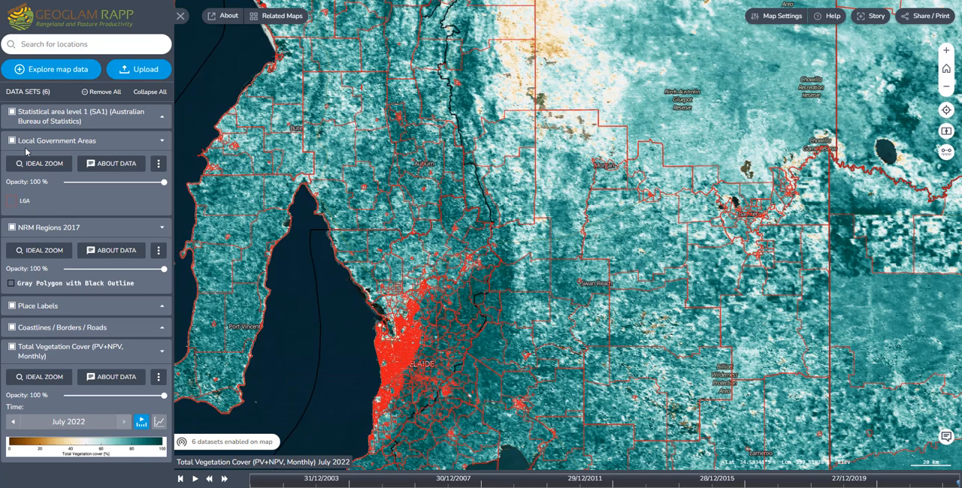
# Hide and show the Statistical area level 1 (SA1) layer twice to compare its boundaries with the Local Government Areas
pyautogui.click(12, 113)
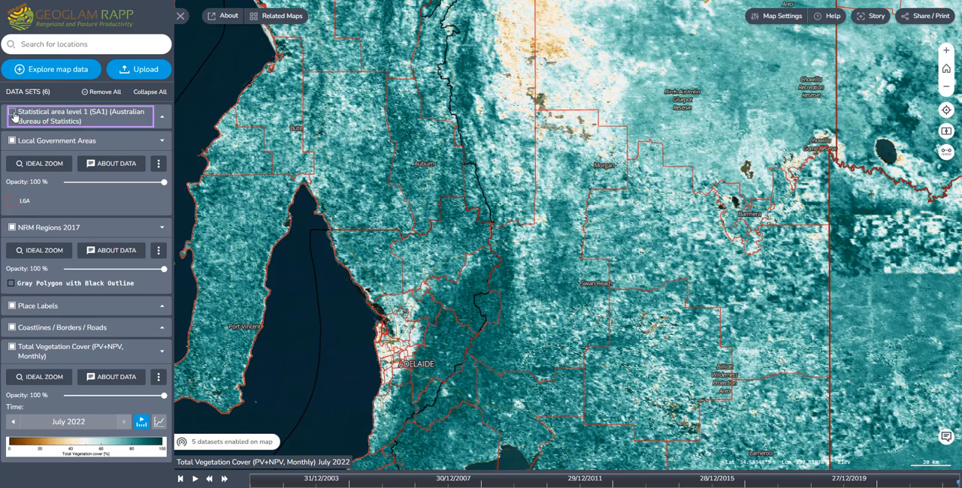
pyautogui.click(12, 113)
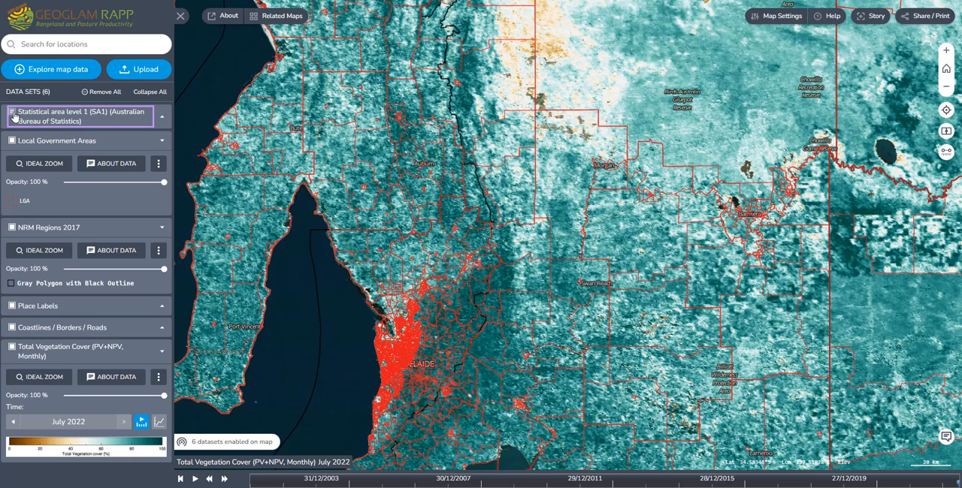
pyautogui.click(12, 113)
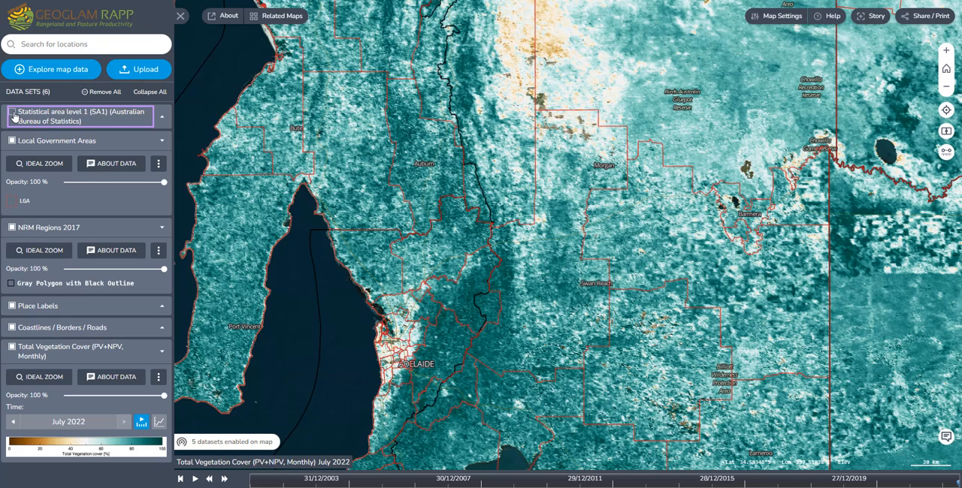
pyautogui.click(12, 113)
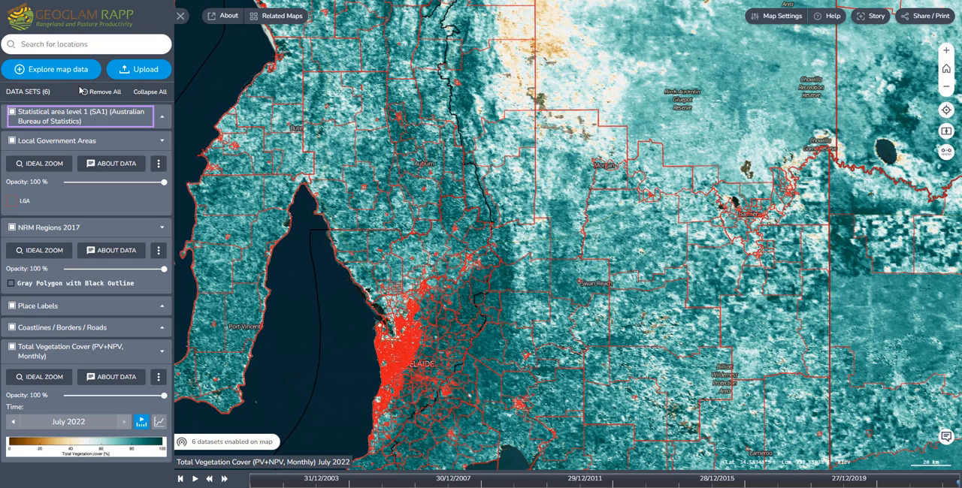
# Look through the Australia catalogue's cadastre boundaries and vegetation cover summaries, collapsing the Statistical Regions group
pyautogui.click(60, 69)
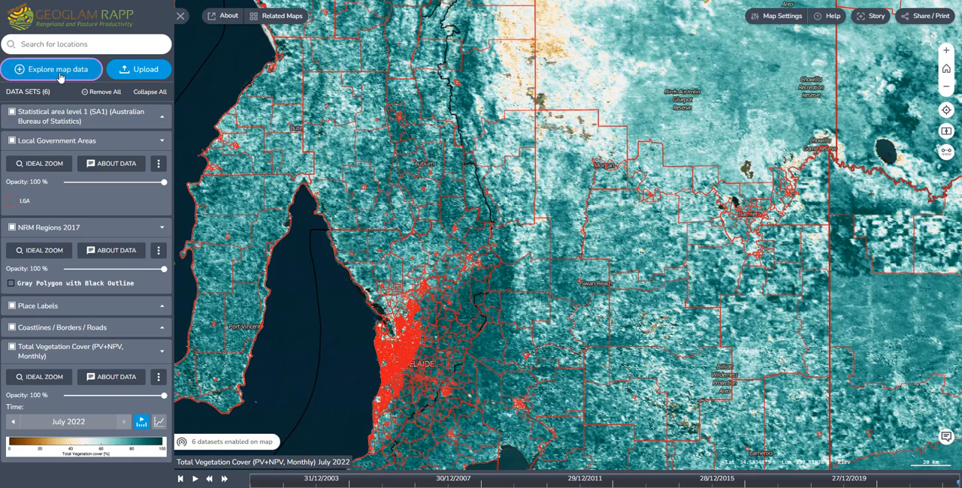
pyautogui.moveTo(503, 197); pyautogui.dragTo(511, 298)
pyautogui.click(485, 268)
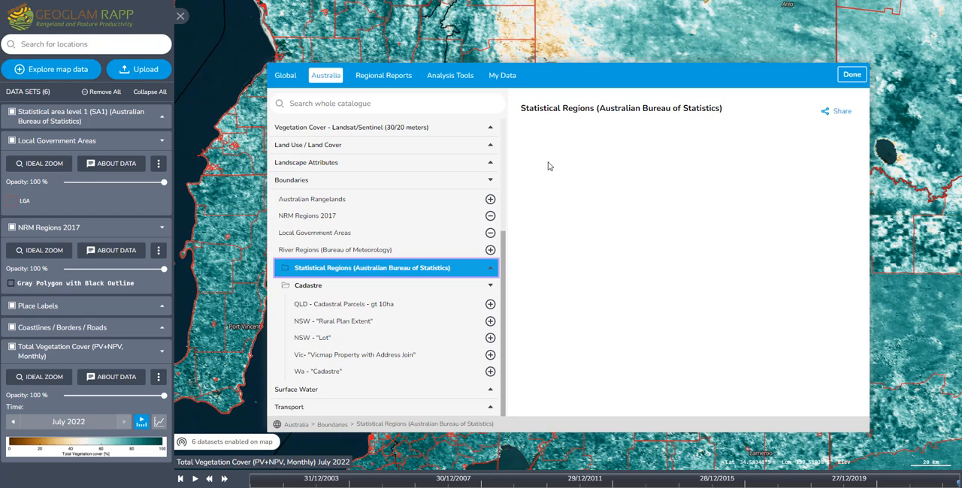
pyautogui.moveTo(503, 259); pyautogui.dragTo(505, 148)
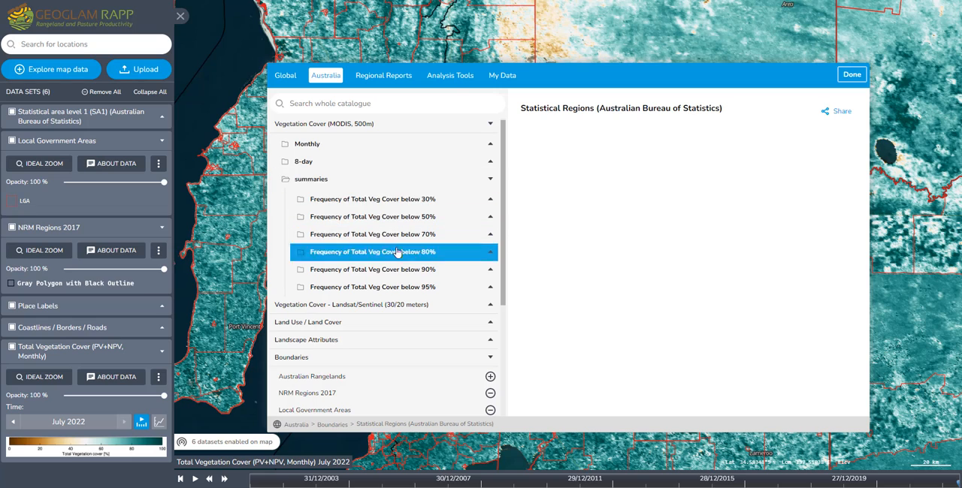
# Open the monthly Mean for point or region analysis and name the region Poly1
pyautogui.click(455, 80)
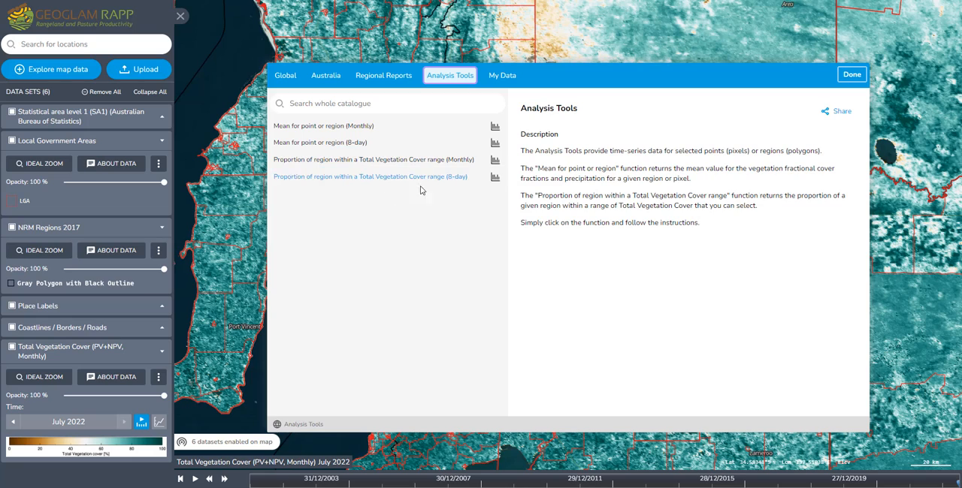
pyautogui.click(494, 129)
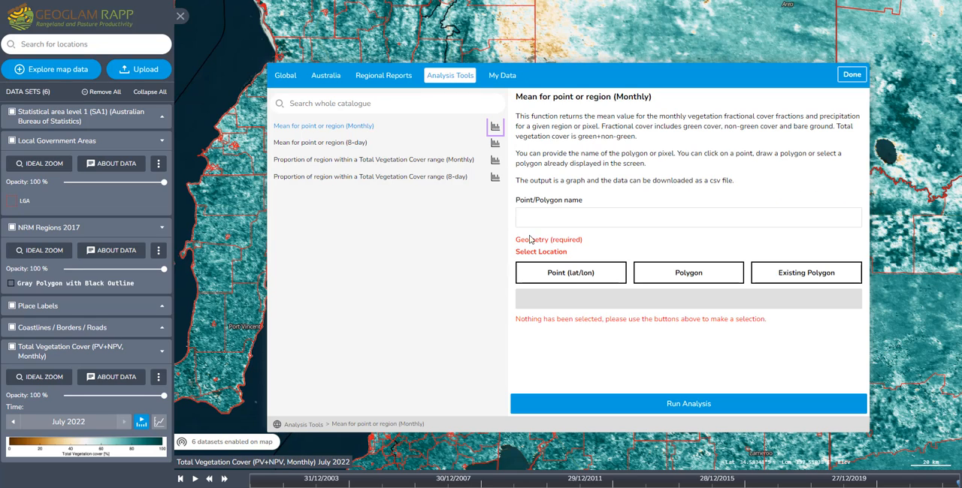
pyautogui.click(555, 217)
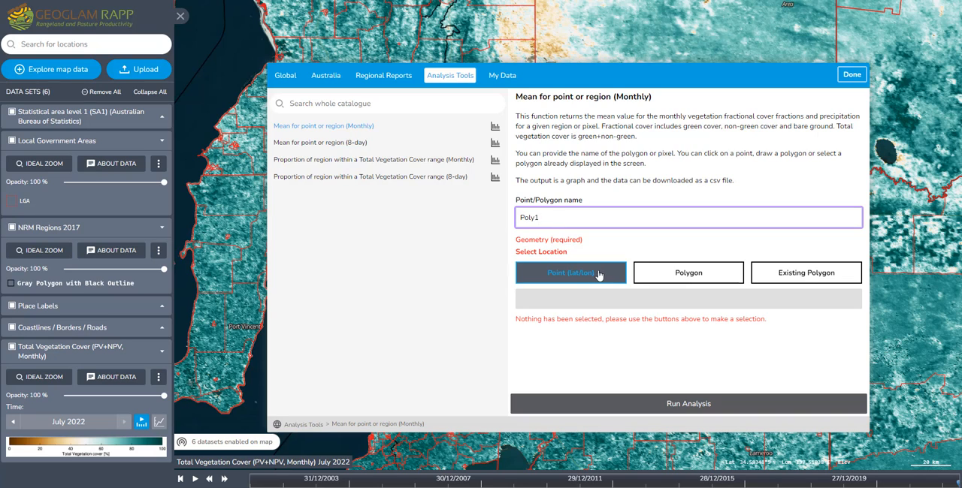
# Draw a five-point polygon north of Morgan, around longitude 139.8 and latitude -33.5, as the analysis geometry
pyautogui.click(687, 276)
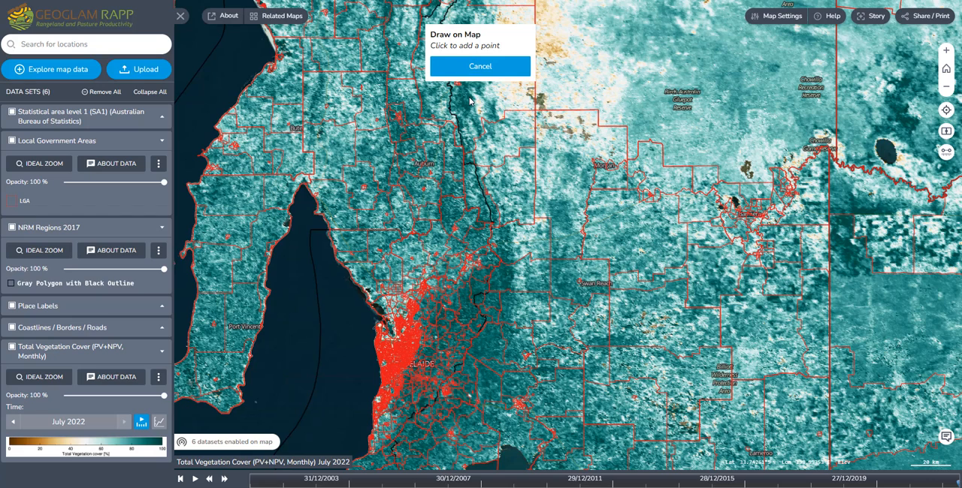
pyautogui.click(604, 33)
pyautogui.click(647, 32)
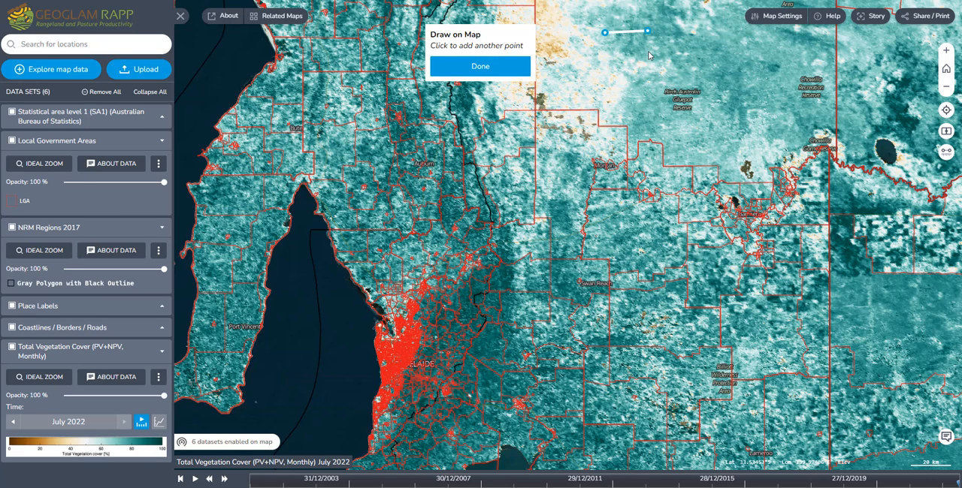
pyautogui.click(648, 51)
pyautogui.click(597, 72)
pyautogui.click(614, 51)
pyautogui.click(480, 66)
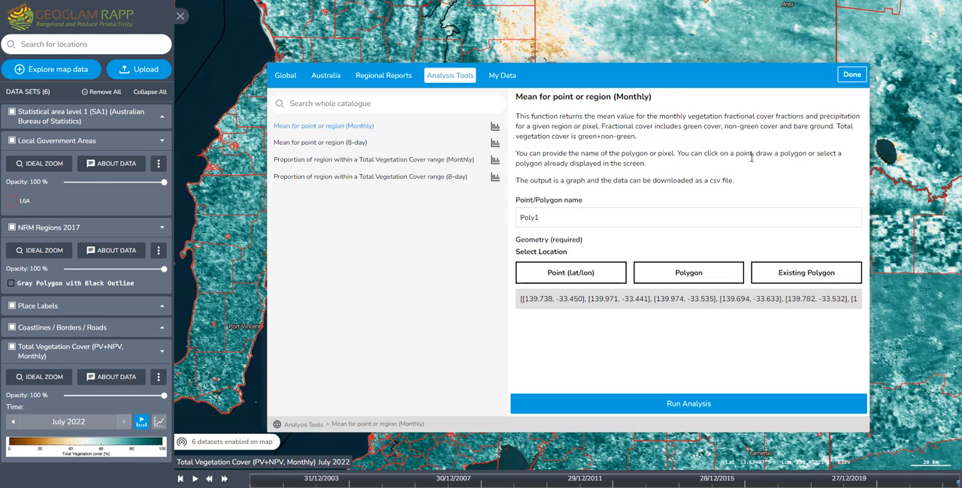
# Close the data catalogue and hide the Statistical area level 1 (SA1), Local Government Areas and NRM Regions 2017 layers
pyautogui.click(692, 274)
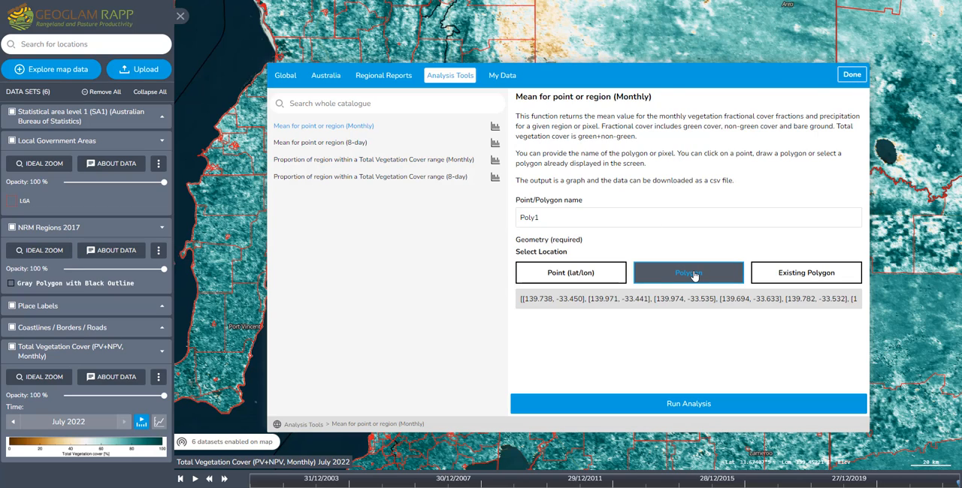
pyautogui.click(849, 75)
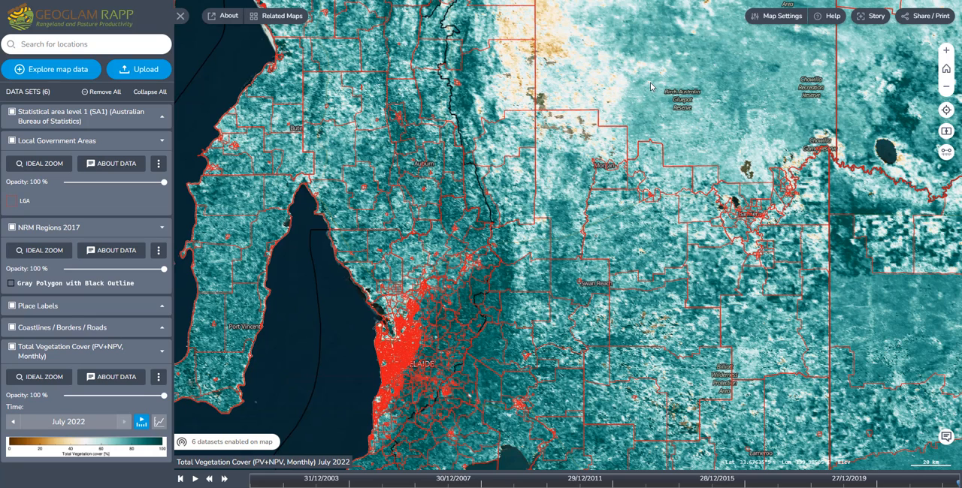
pyautogui.click(11, 112)
pyautogui.click(11, 141)
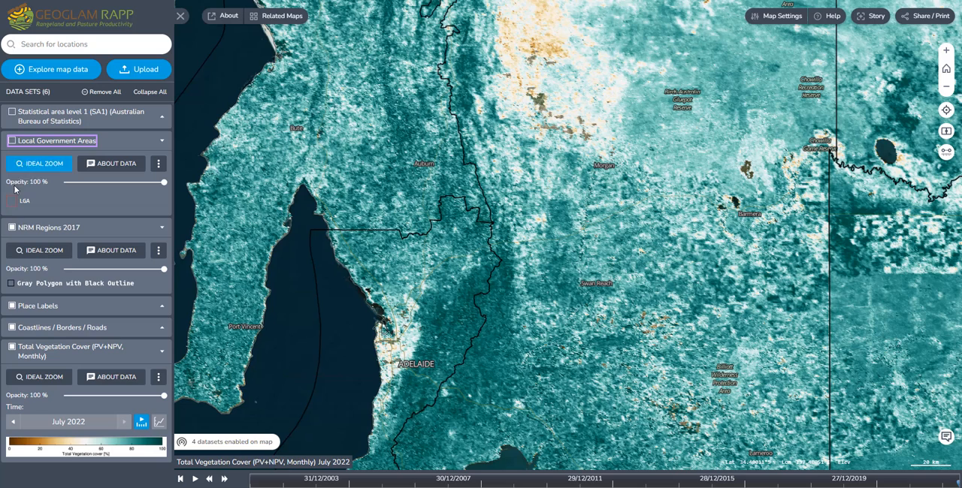
pyautogui.click(12, 229)
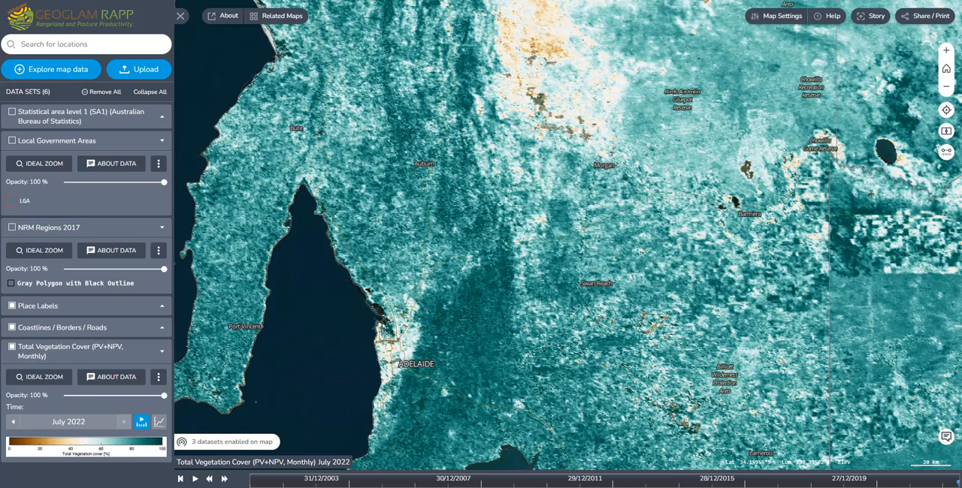
# Load the local boundary files Millewa2.geojson and WA_OptimisingFodder_Kingston.zip onto the map as new layers
pyautogui.moveTo(63, 181); pyautogui.dragTo(509, 161)
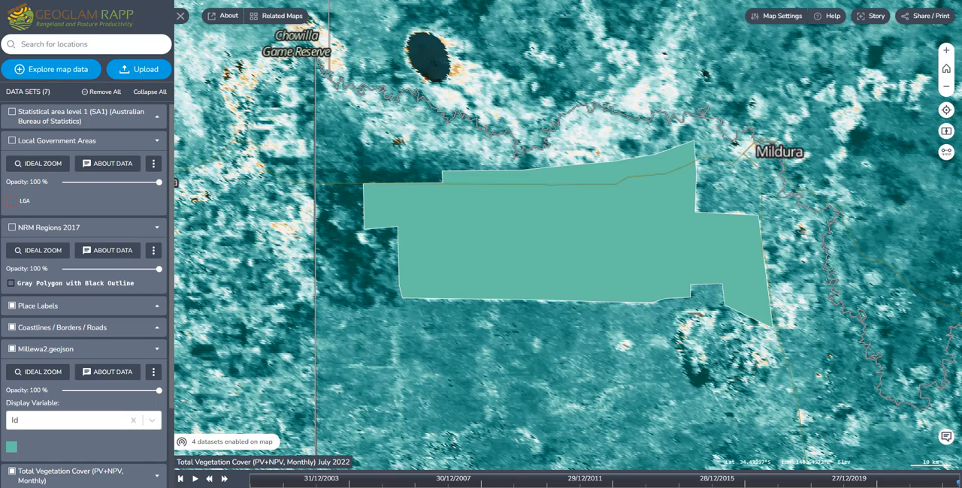
pyautogui.moveTo(1, 154); pyautogui.dragTo(515, 143)
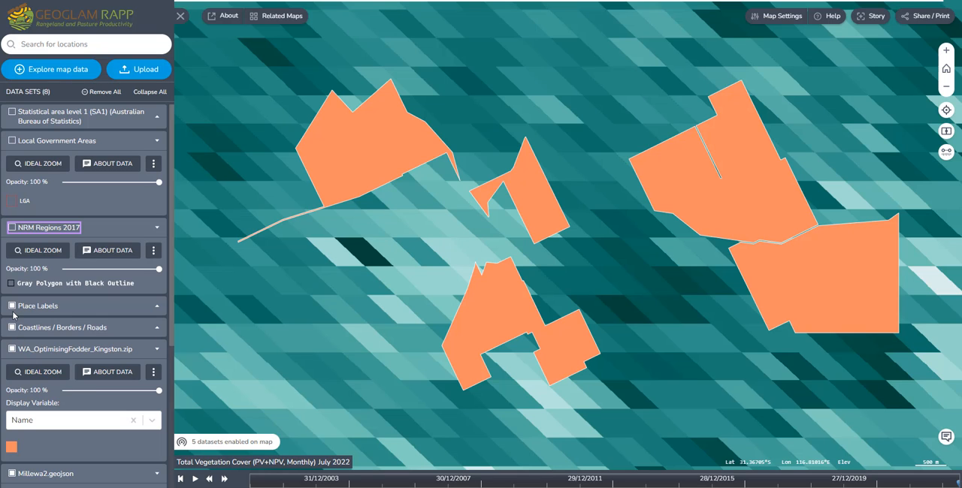
pyautogui.scroll(-2, 353, 270)
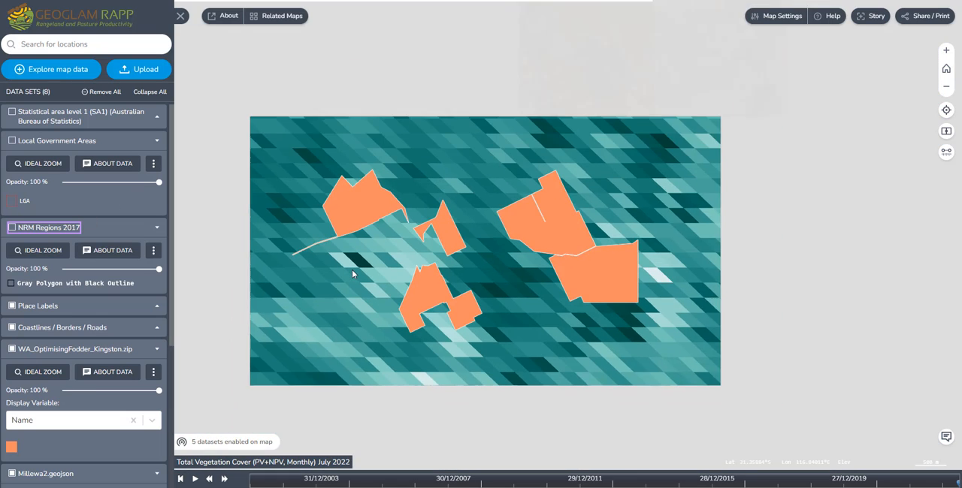
pyautogui.scroll(-2, 351, 269)
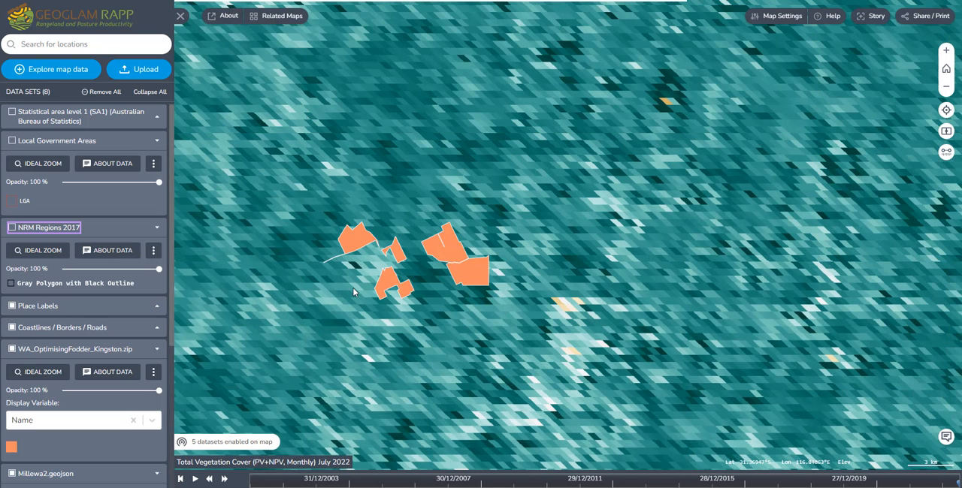
pyautogui.moveTo(459, 312); pyautogui.dragTo(528, 290)
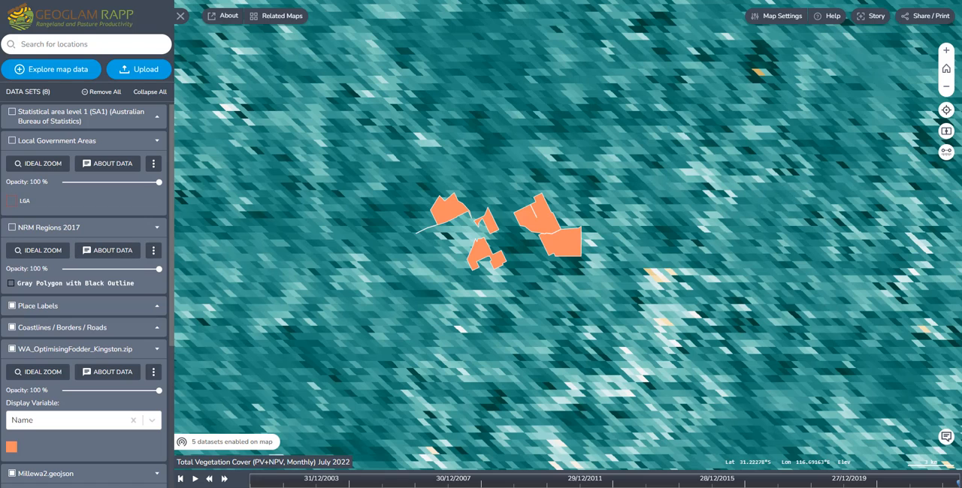
# Hide the WA_OptimisingFodder_Kingston.zip layer and open geojson.io in a new browser tab
pyautogui.click(12, 350)
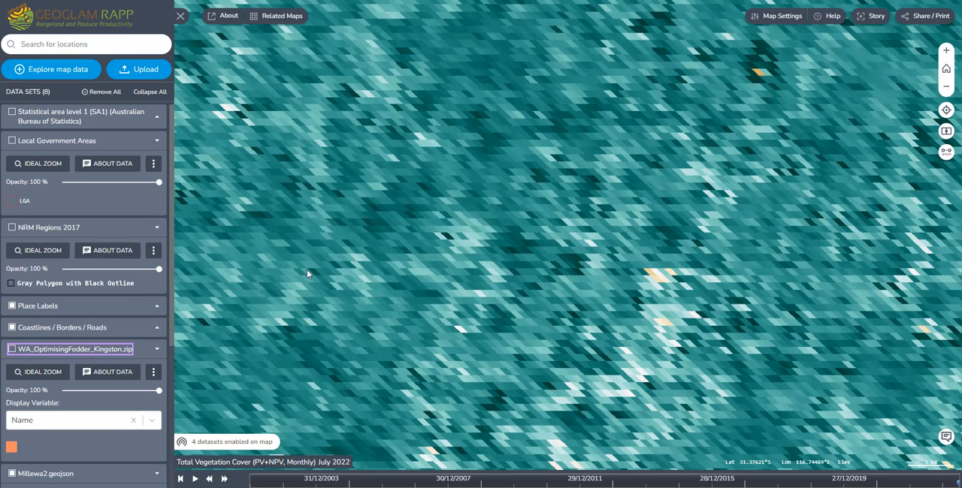
pyautogui.hotkey('ctrl', 't')
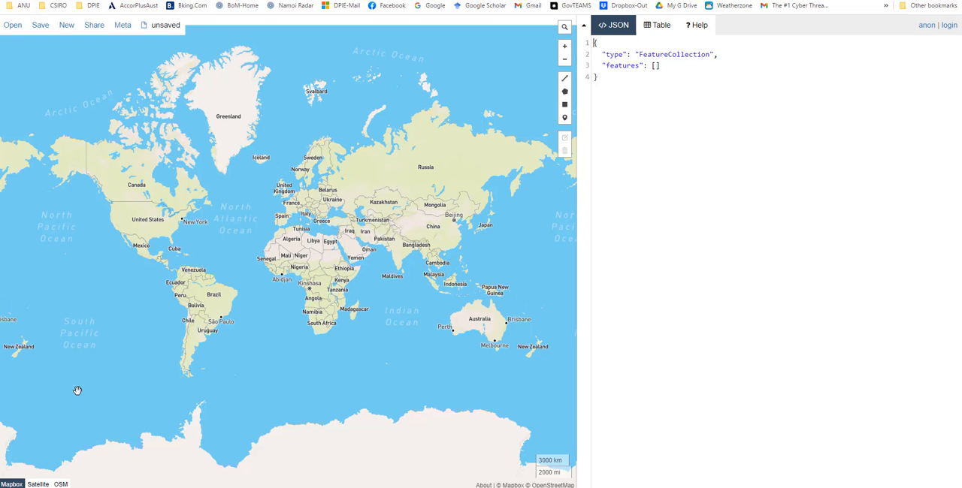
# Switch the basemap to Satellite and locate the pale fire scar in southern Australia, around longitude 140.6 and latitude -35.7
pyautogui.click(38, 484)
pyautogui.scroll(3, 495, 356)
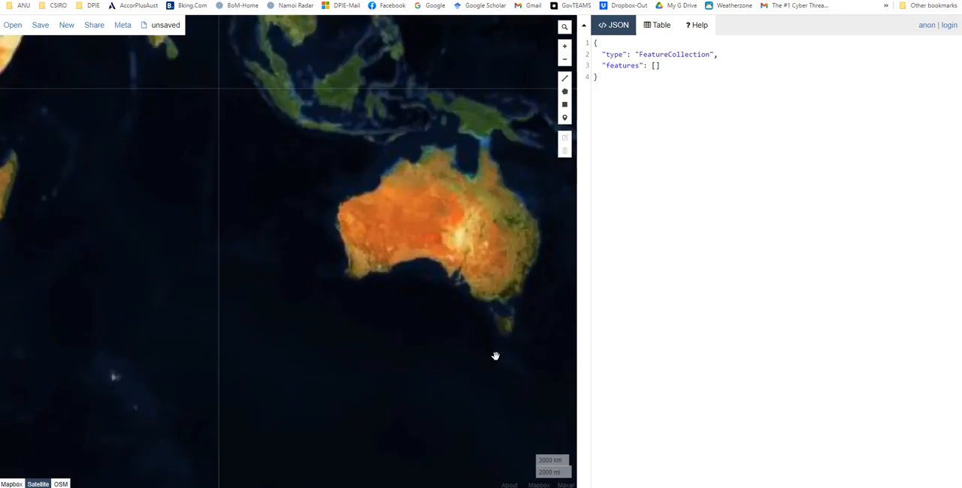
pyautogui.scroll(5, 495, 356)
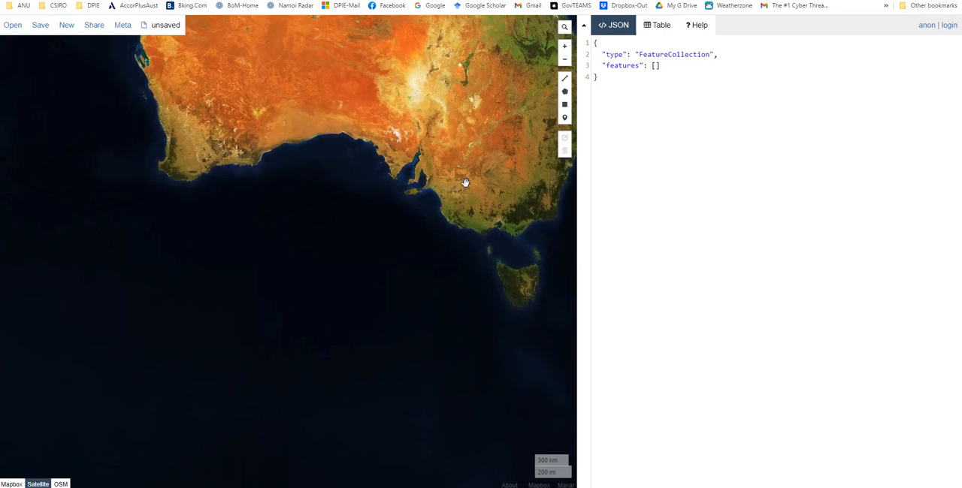
pyautogui.scroll(2, 465, 183)
pyautogui.scroll(3, 414, 244)
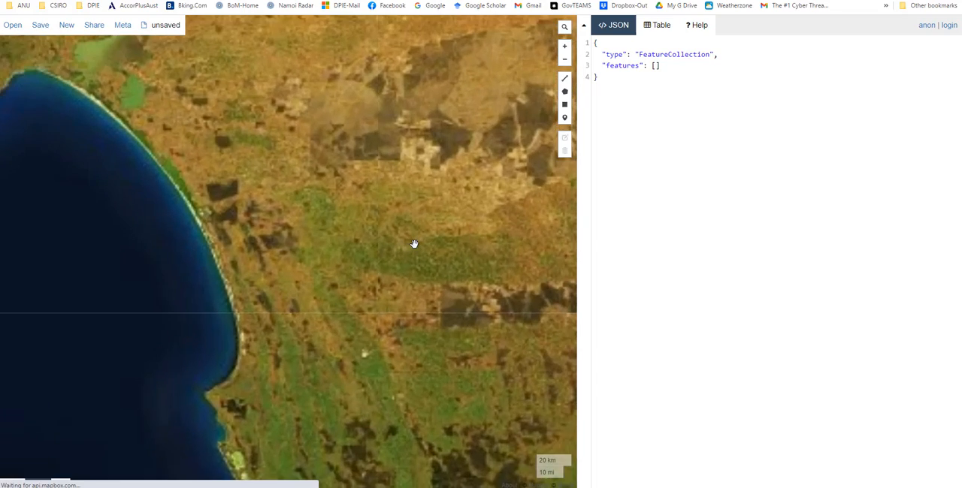
pyautogui.scroll(2, 423, 286)
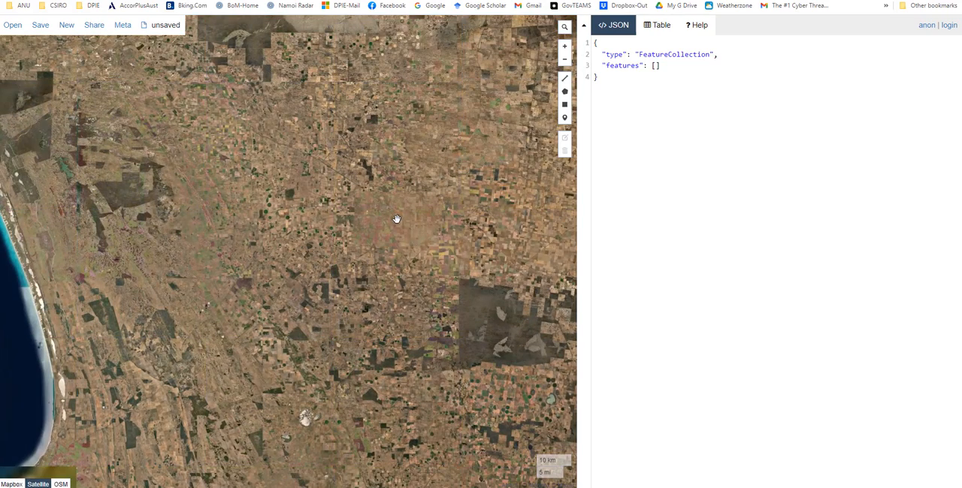
pyautogui.moveTo(435, 145); pyautogui.dragTo(386, 279)
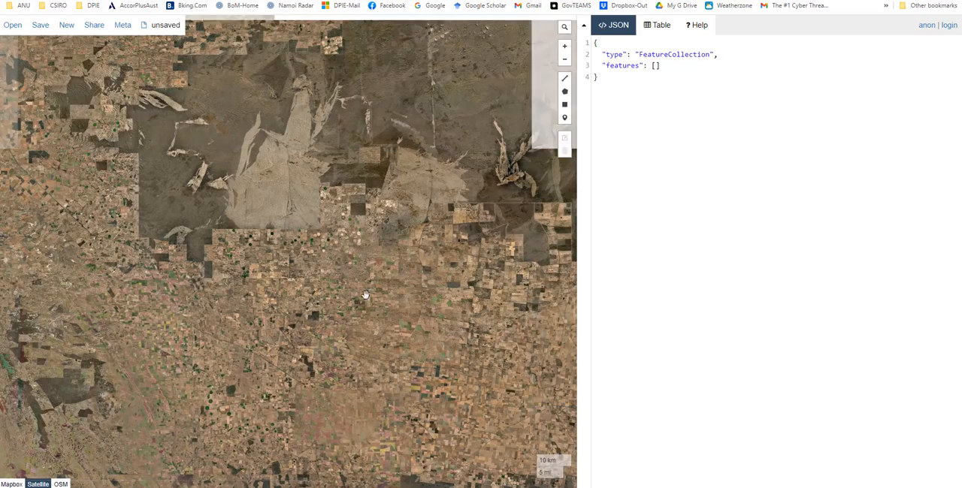
pyautogui.moveTo(313, 247); pyautogui.dragTo(440, 303)
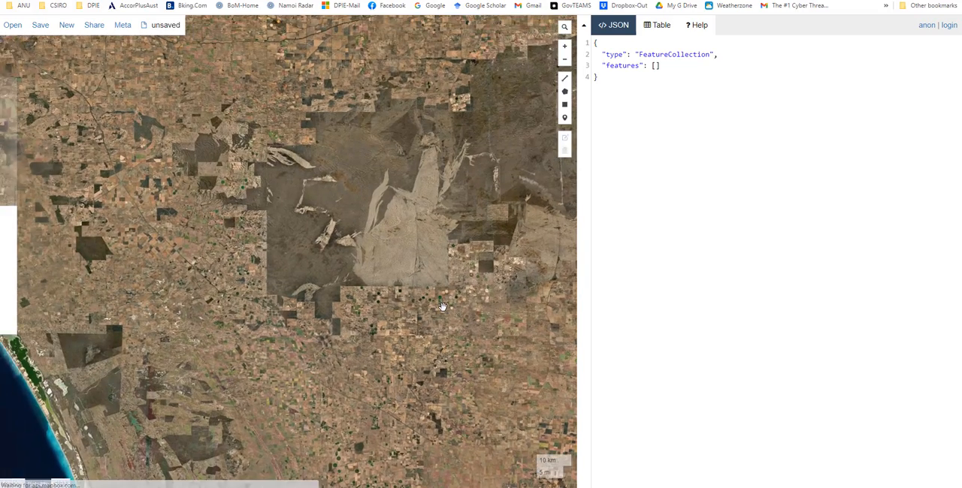
pyautogui.scroll(1, 443, 306)
pyautogui.moveTo(379, 103); pyautogui.dragTo(392, 305)
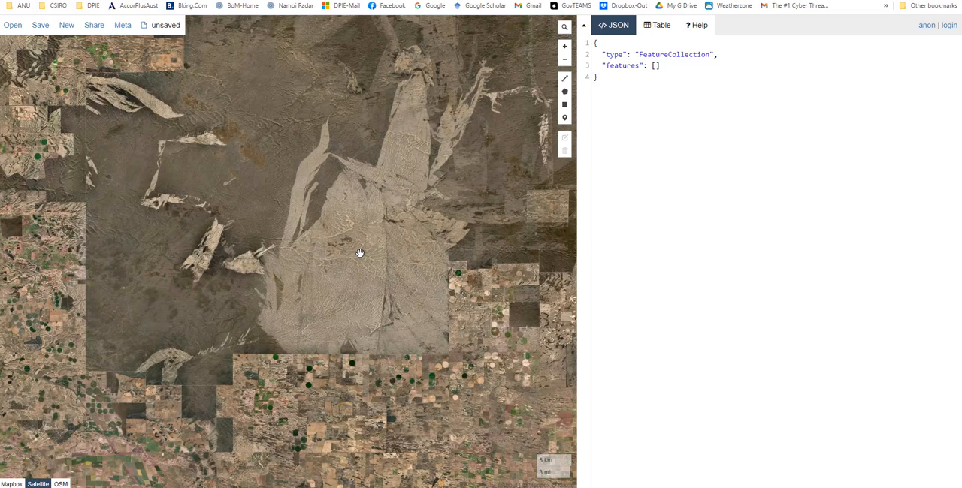
# Draw a closed 13-point polygon tracing the pale fire scar, from its straight southern edge around its two northern tips
pyautogui.click(565, 92)
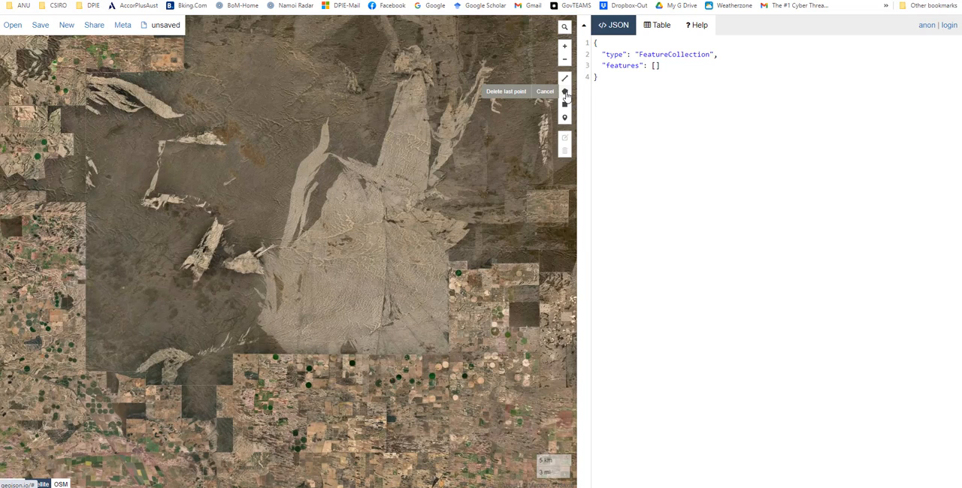
pyautogui.click(447, 356)
pyautogui.click(287, 353)
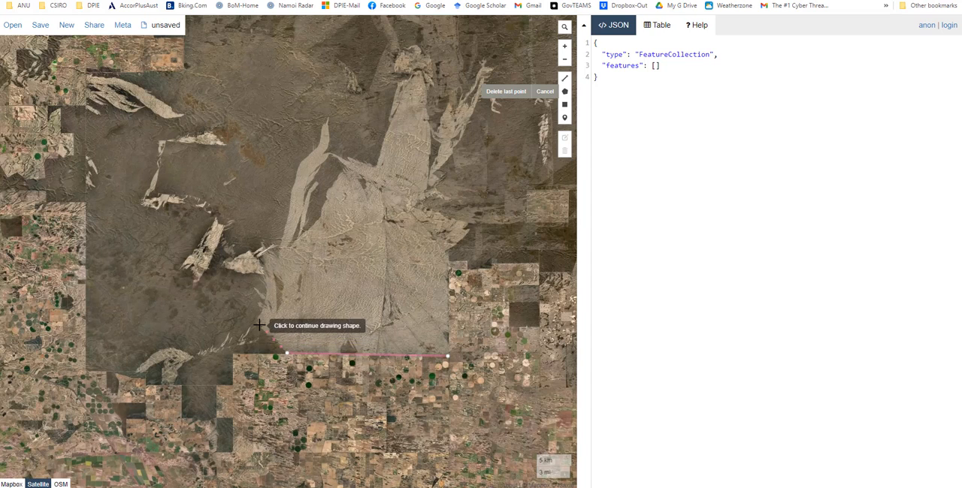
pyautogui.click(257, 322)
pyautogui.click(267, 277)
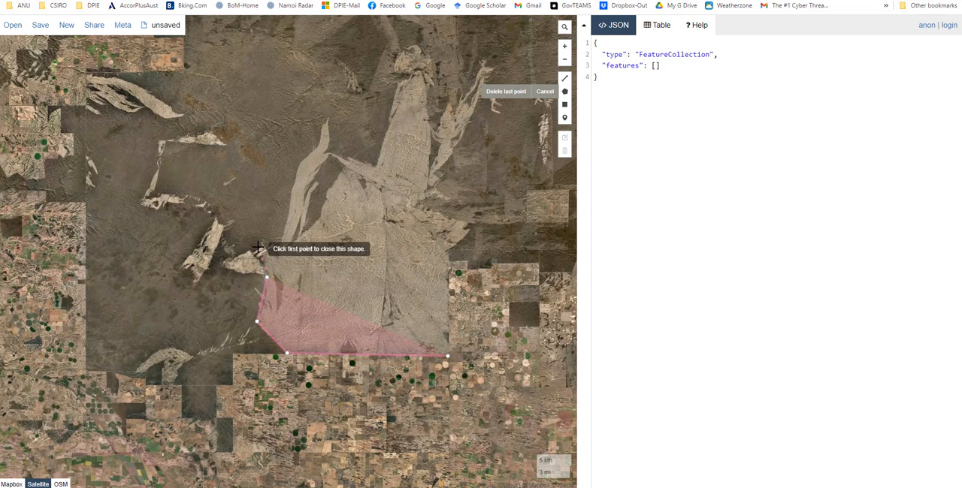
pyautogui.click(257, 248)
pyautogui.click(277, 252)
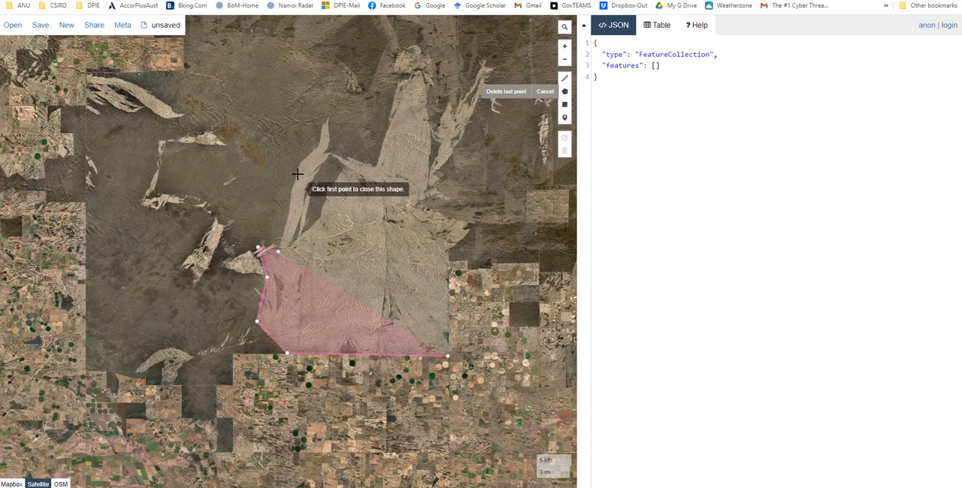
pyautogui.click(296, 164)
pyautogui.click(323, 127)
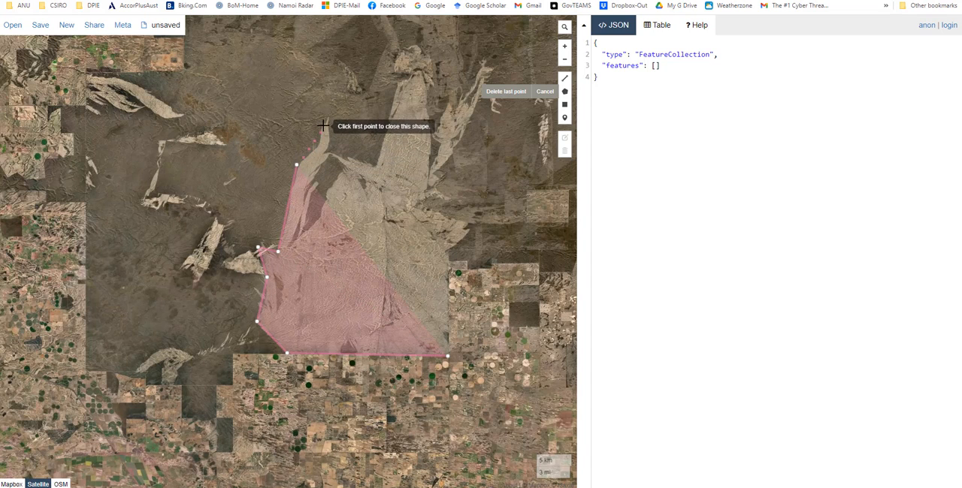
pyautogui.click(328, 118)
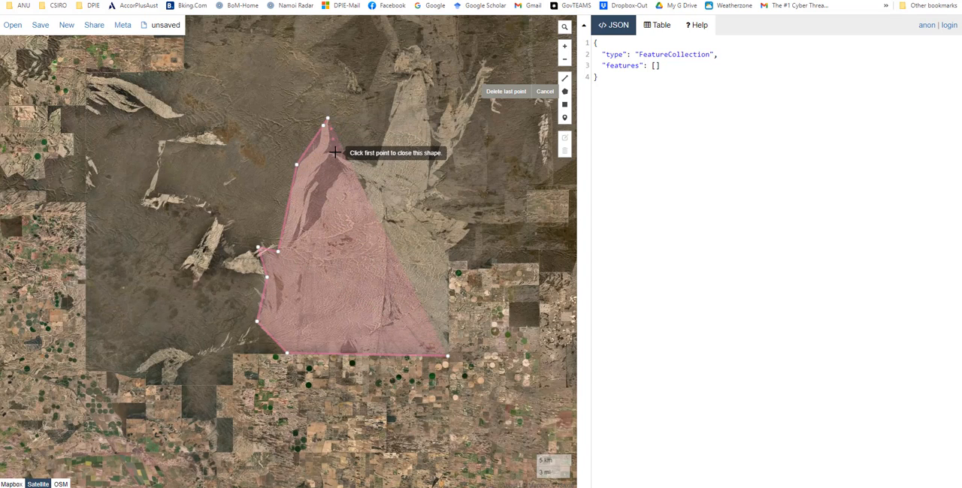
pyautogui.click(333, 149)
pyautogui.click(373, 163)
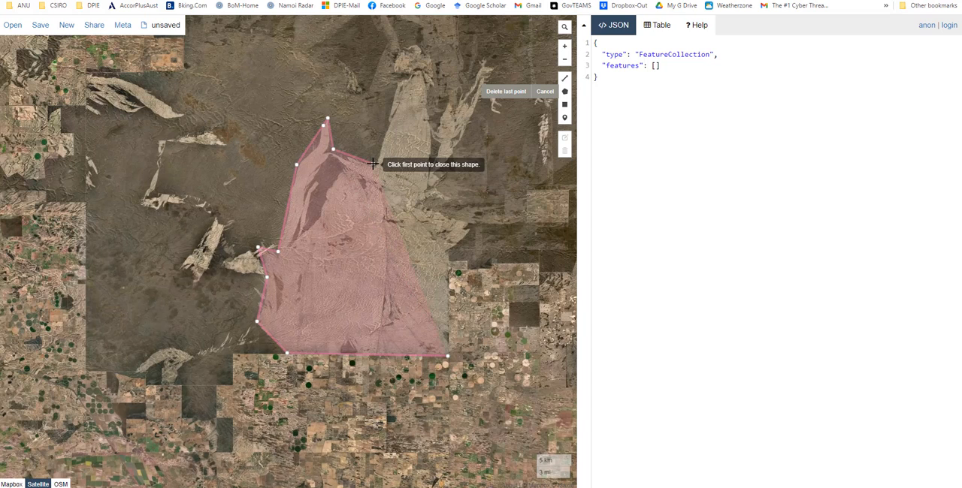
pyautogui.click(405, 48)
pyautogui.click(427, 54)
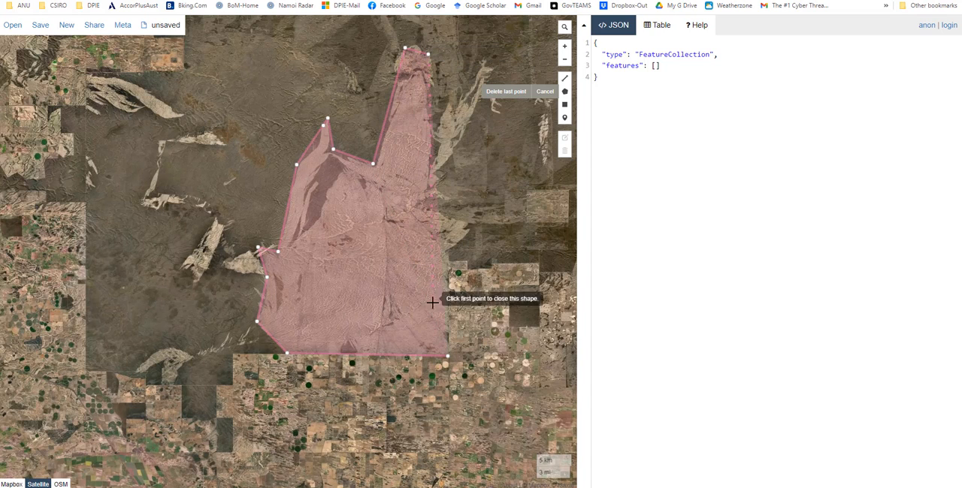
pyautogui.click(447, 357)
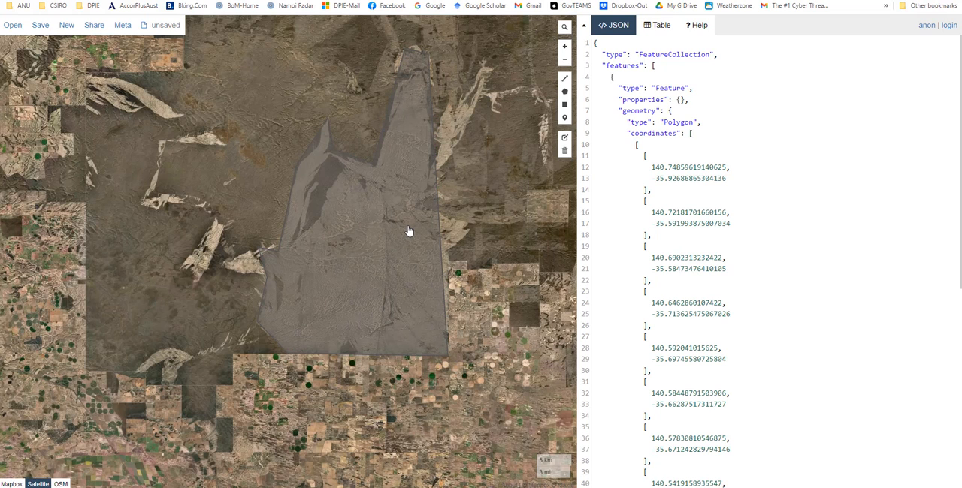
# Save the drawn polygon as a GeoJSON file named Test_FireScar in the Temp folder under Documents
pyautogui.click(41, 28)
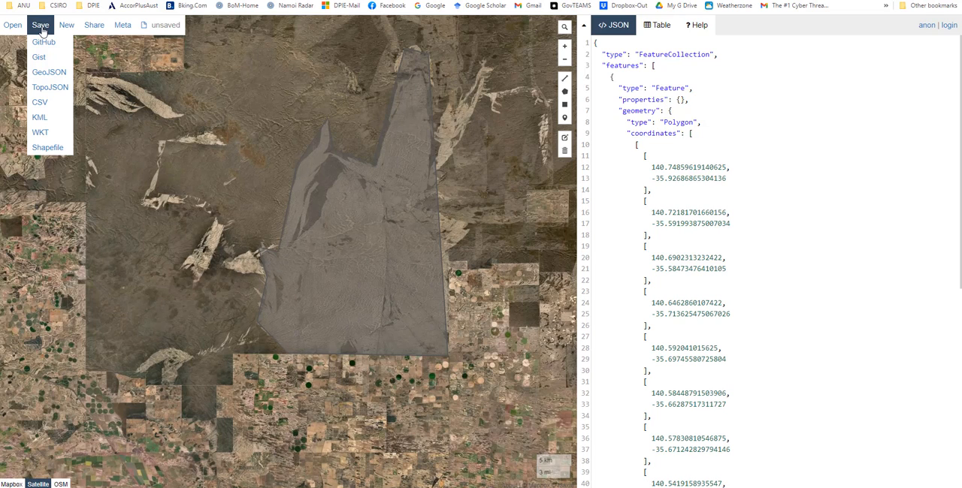
pyautogui.click(43, 72)
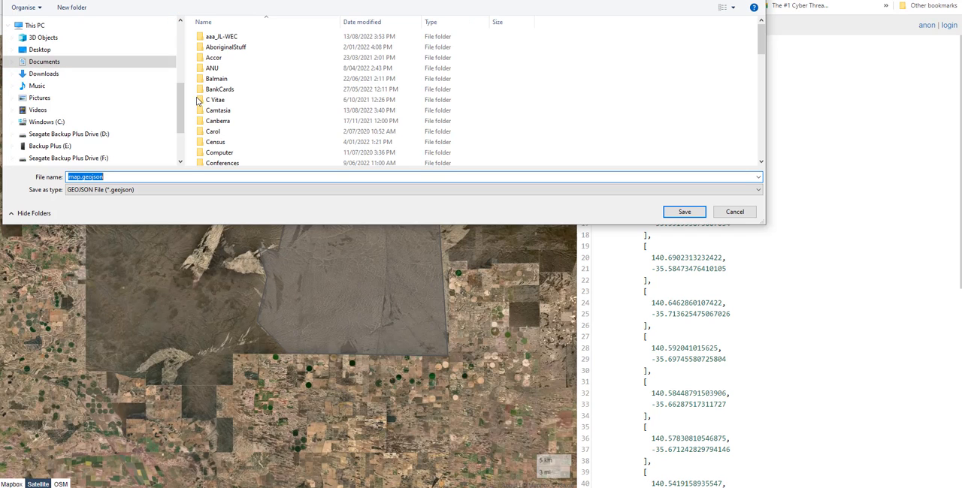
pyautogui.scroll(-3, 244, 141)
pyautogui.scroll(-8, 243, 141)
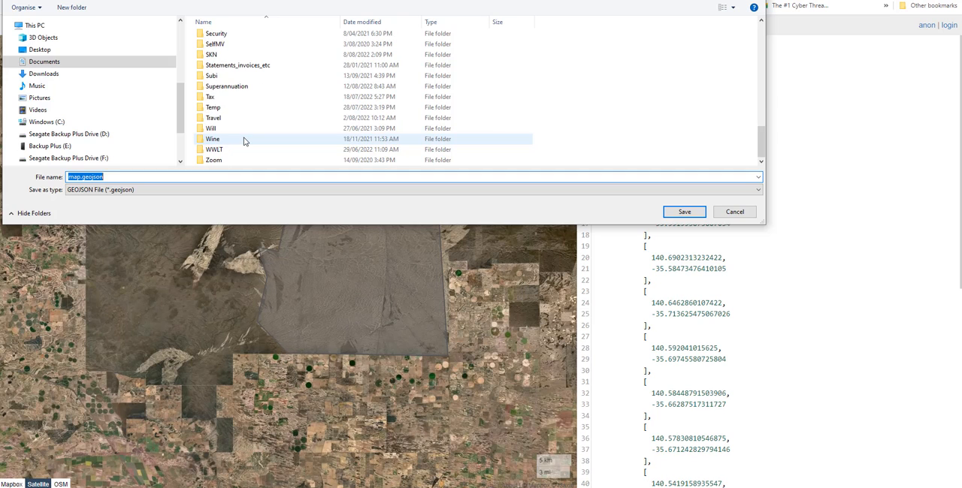
pyautogui.doubleClick(222, 111)
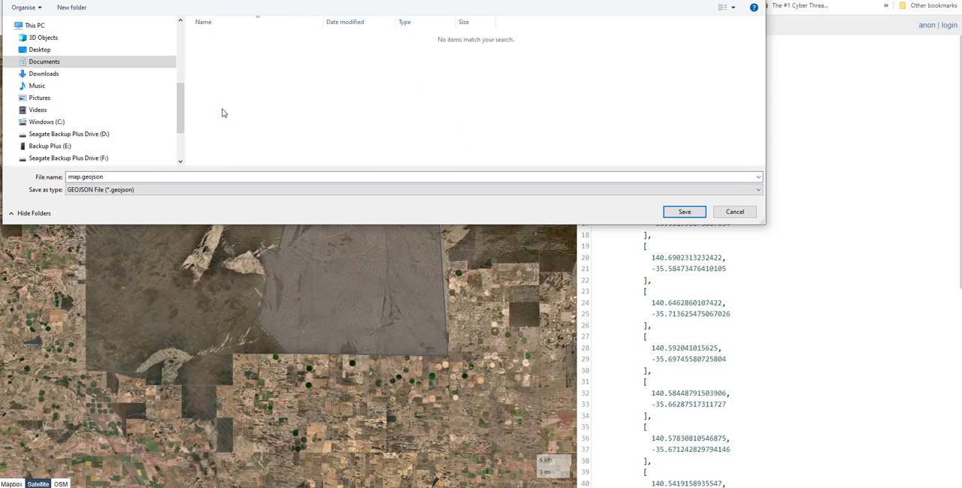
pyautogui.click(144, 178)
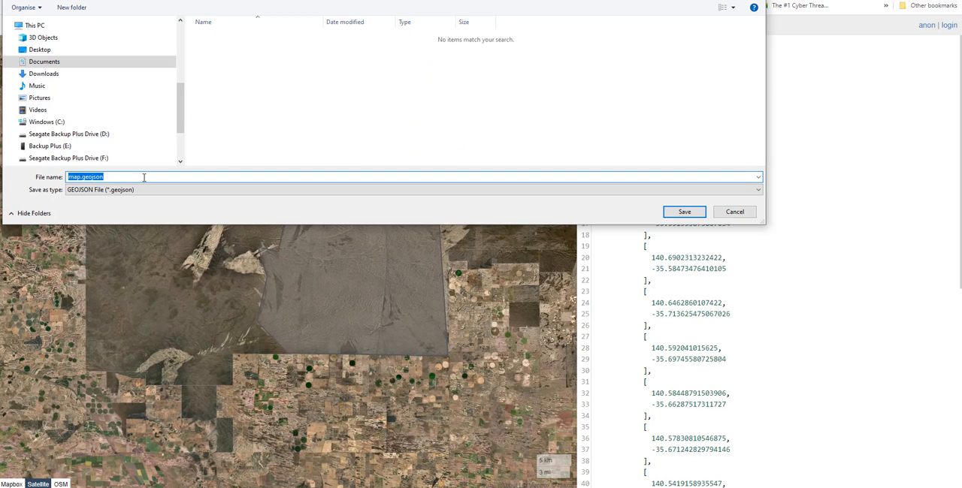
pyautogui.write('Test_FireScar')
pyautogui.press('Return')
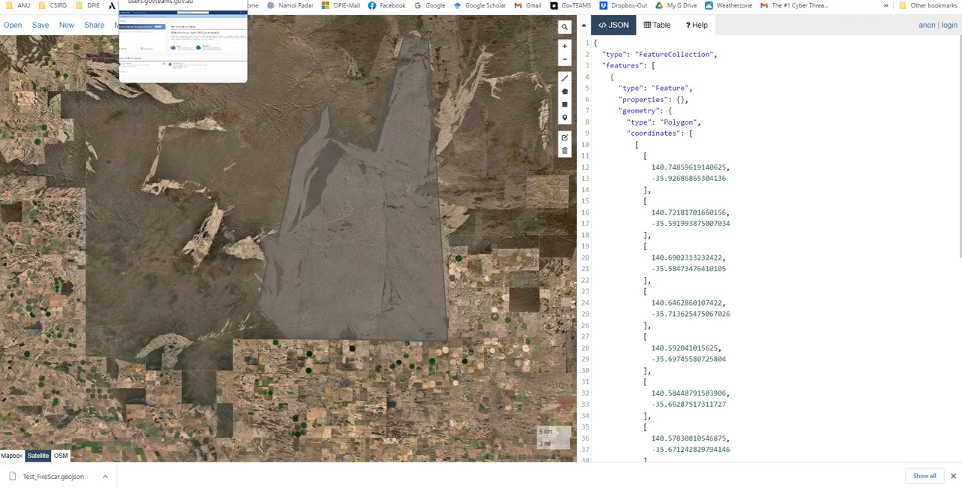
# Switch back to the GEOGLAM RAPP map and load the downloaded Test_FireScar.geojson onto it as a new layer
pyautogui.click(45, 1)
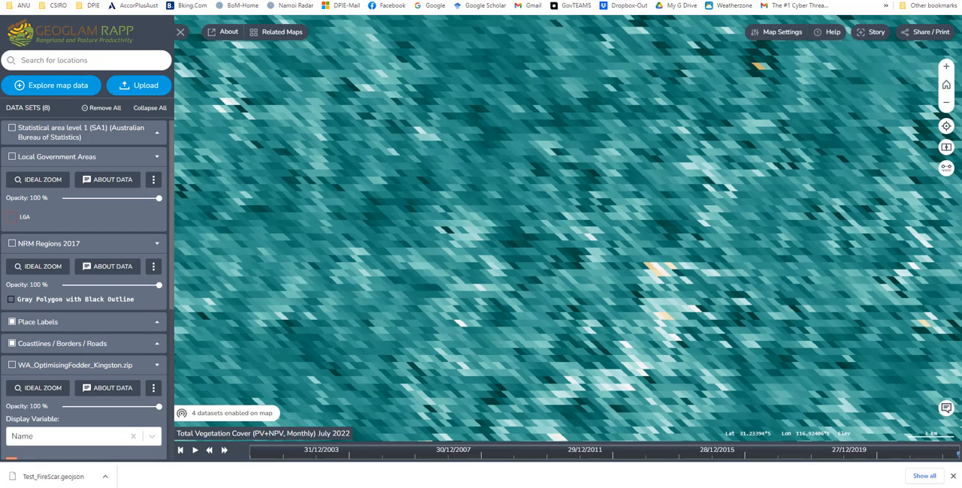
pyautogui.moveTo(112, 132); pyautogui.dragTo(466, 205)
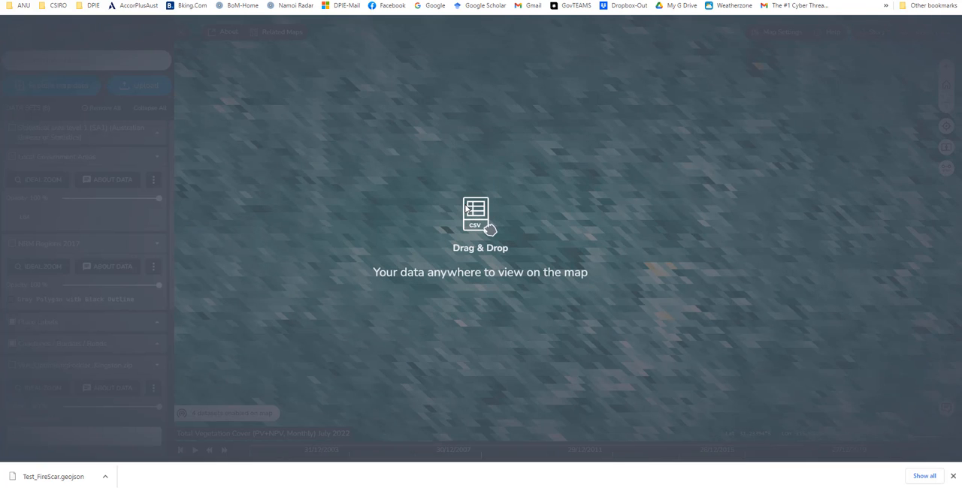